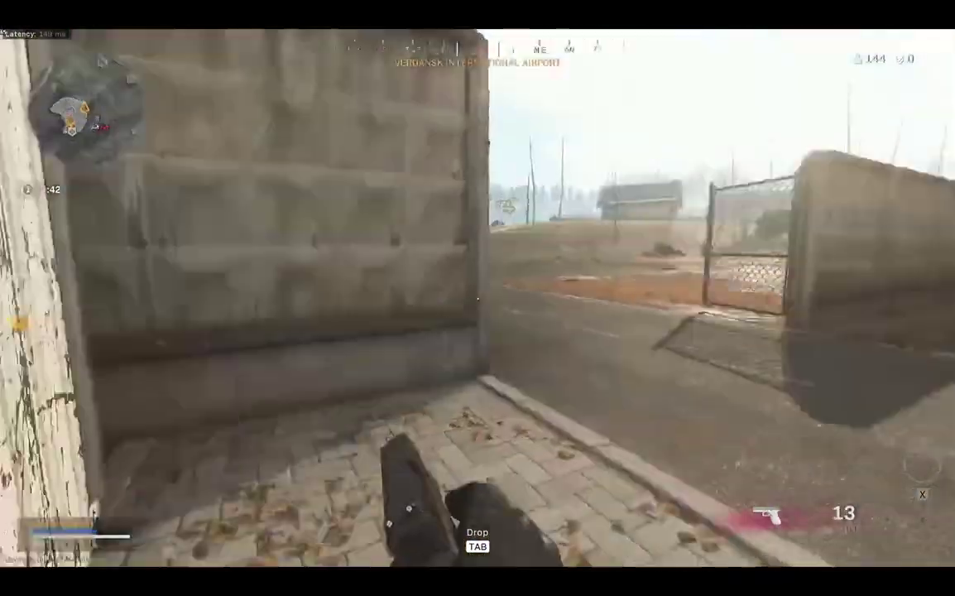
key("w")
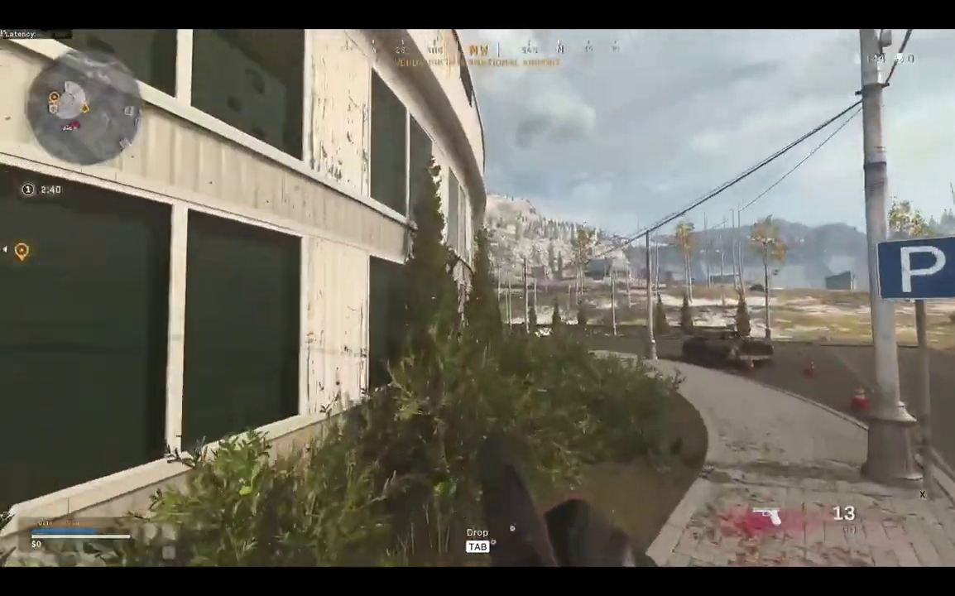
key("w")
key("ctrl")
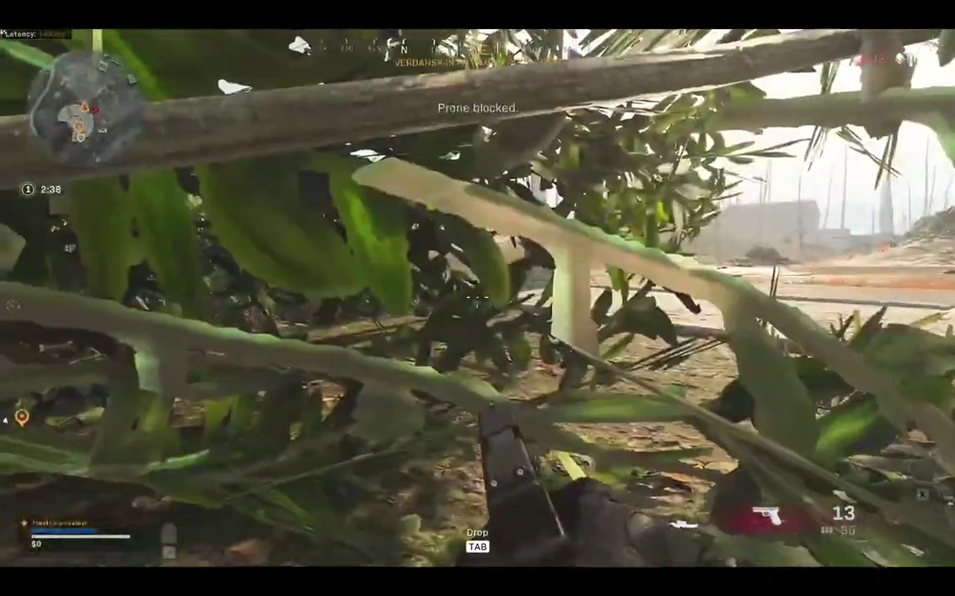
key("w")
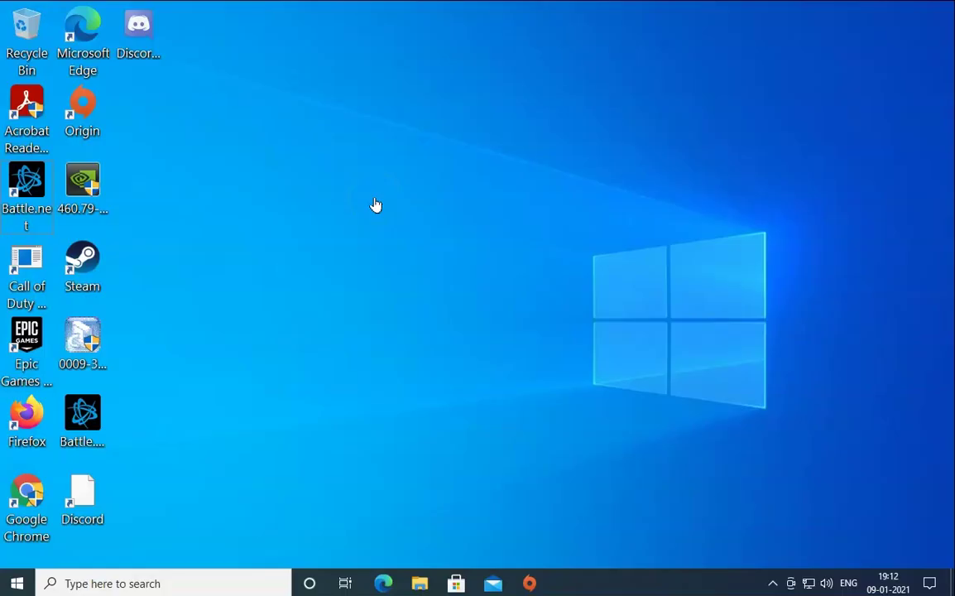
Check for graphics driver updates in the drivers section of GeForce Experience
left_click(386, 205)
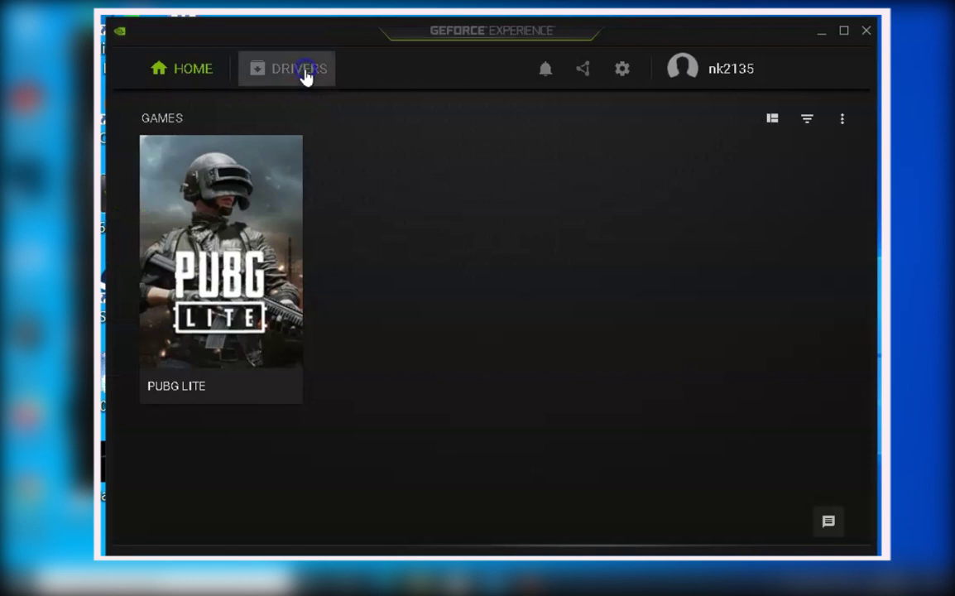
left_click(302, 71)
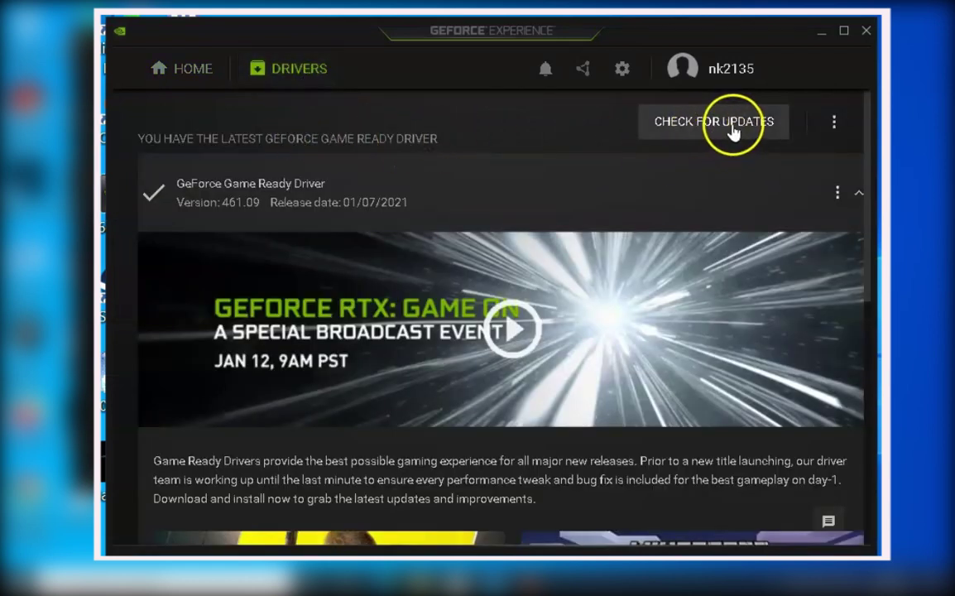
left_click(734, 126)
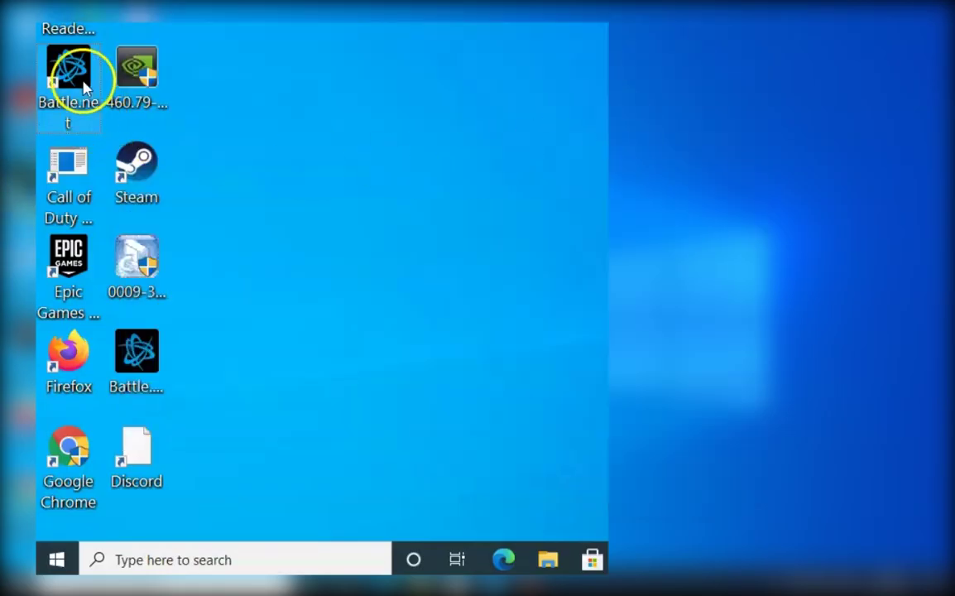
Set the Battle.net desktop shortcut to run as an administrator and apply the change
right_click(73, 80)
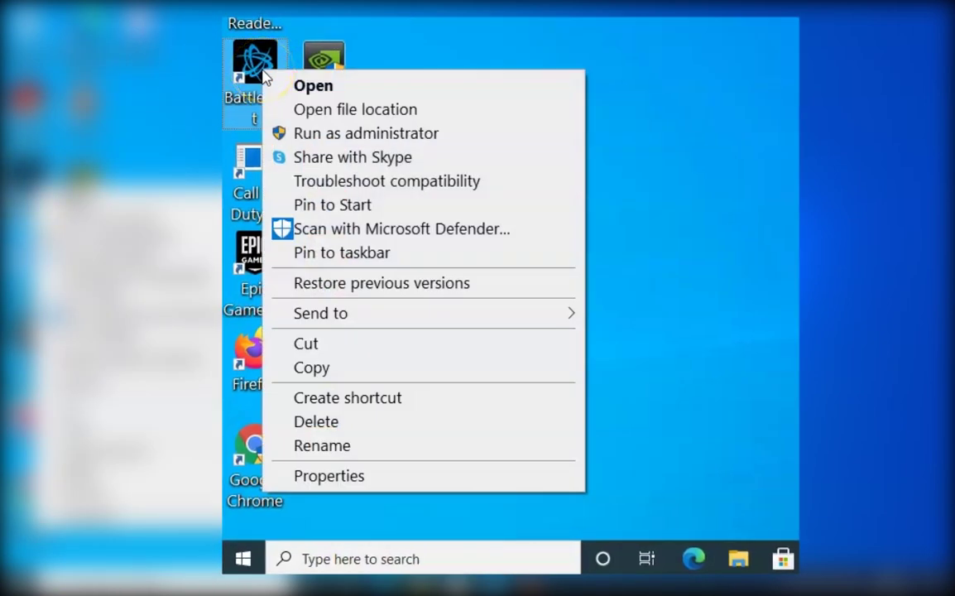
left_click(372, 479)
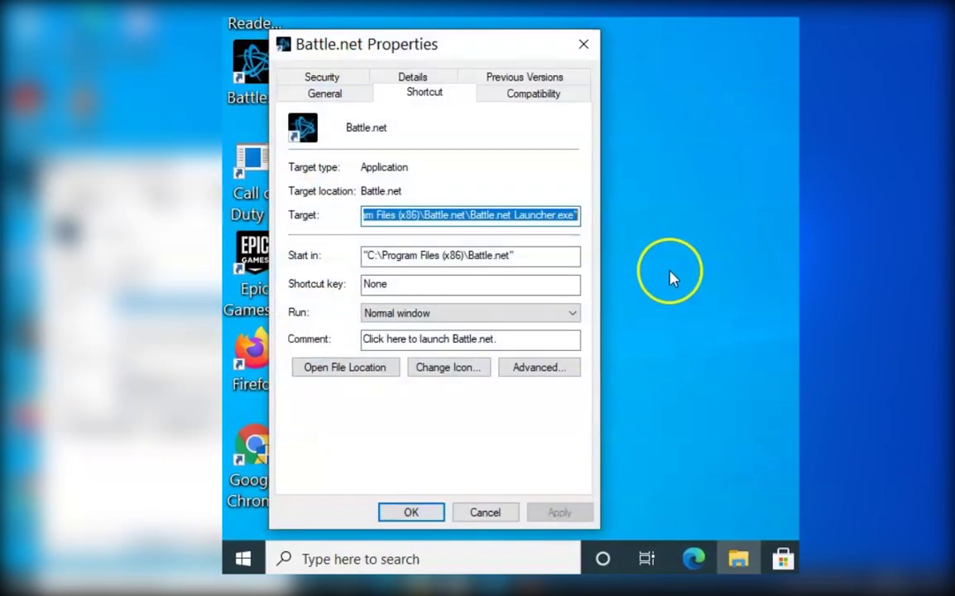
left_click(551, 97)
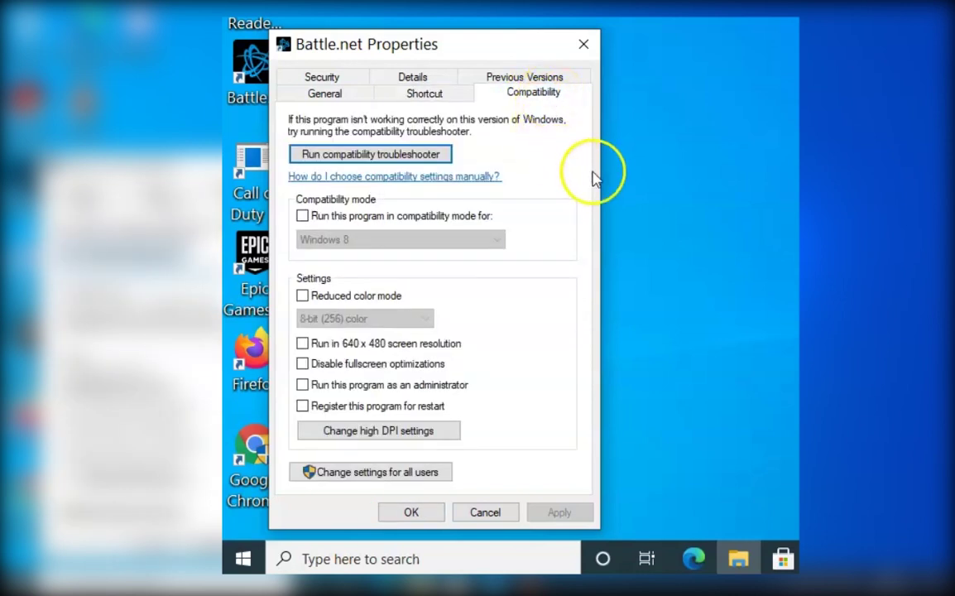
left_click(309, 387)
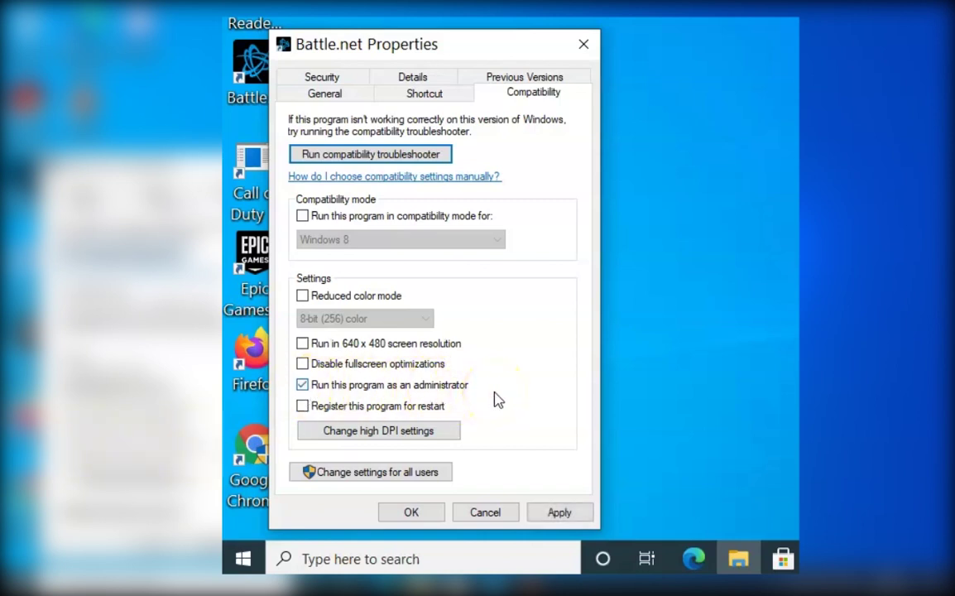
left_click(561, 515)
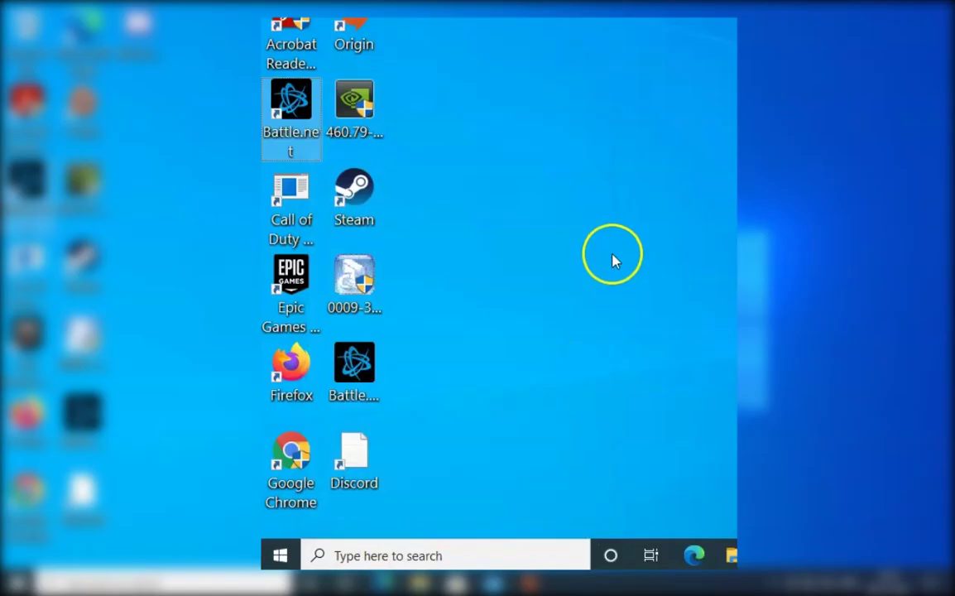
Disable fullscreen optimizations in the Battle.net shortcut's compatibility properties, then apply and close the properties
right_click(243, 90)
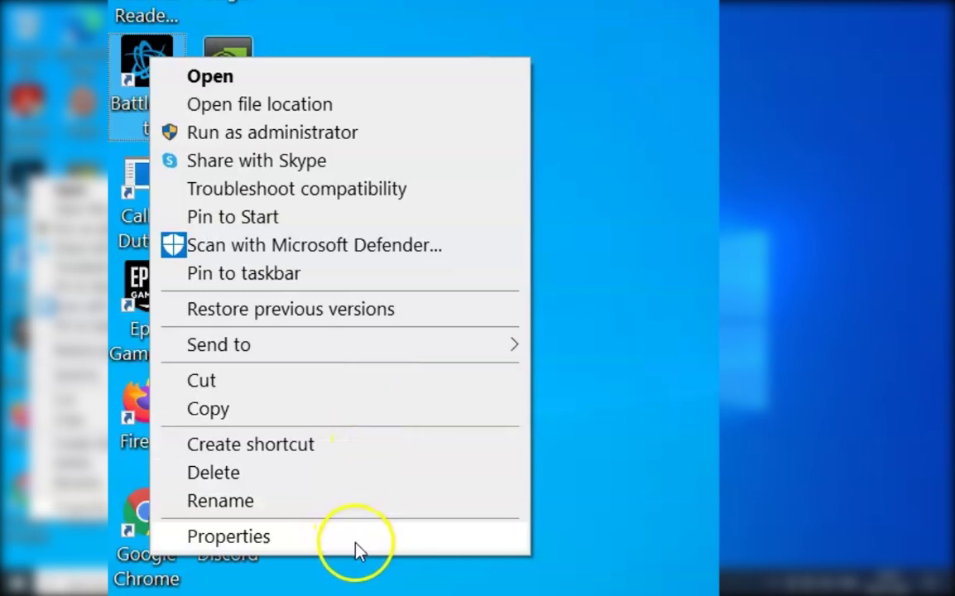
left_click(364, 530)
left_click(464, 91)
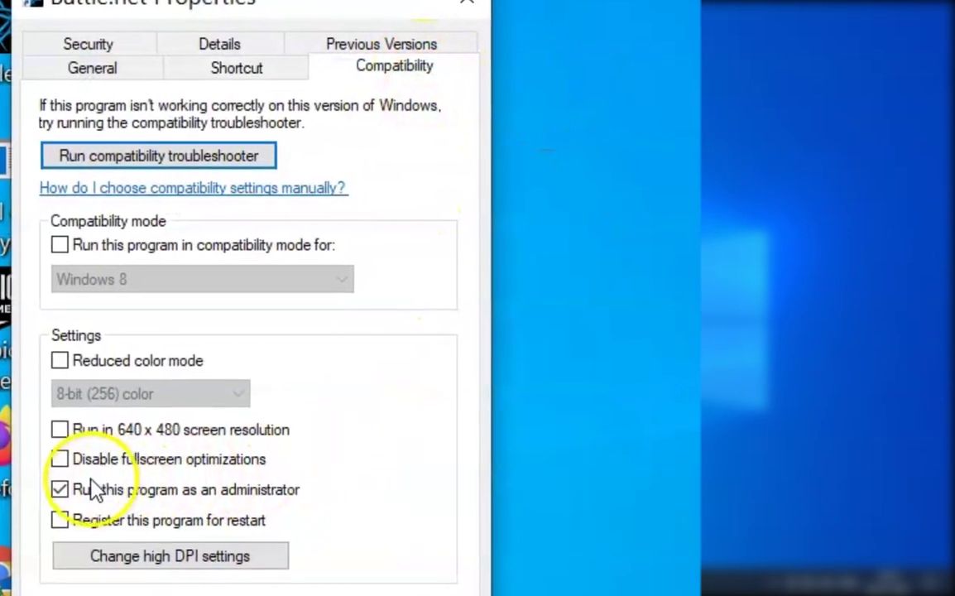
left_click(96, 449)
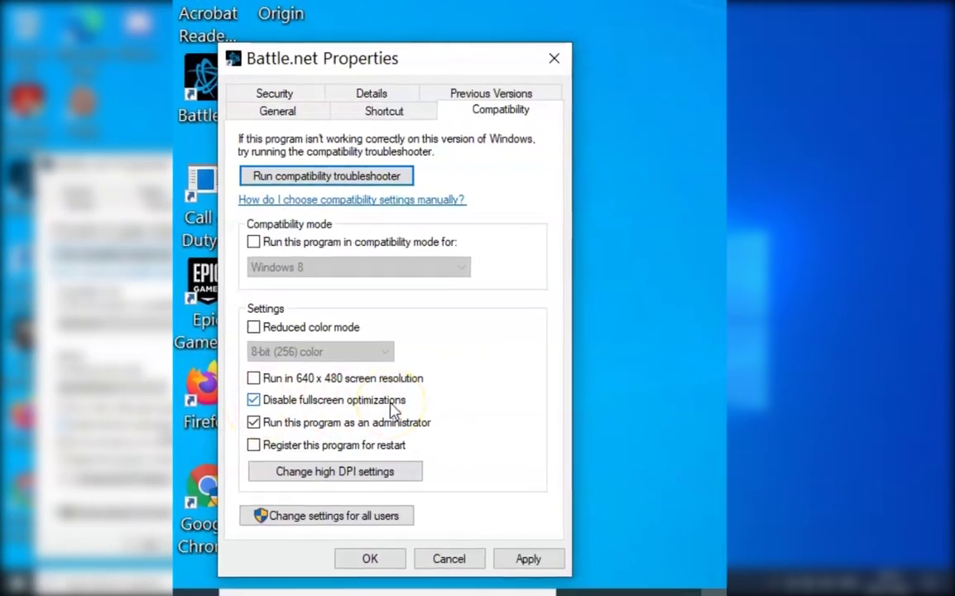
left_click(528, 558)
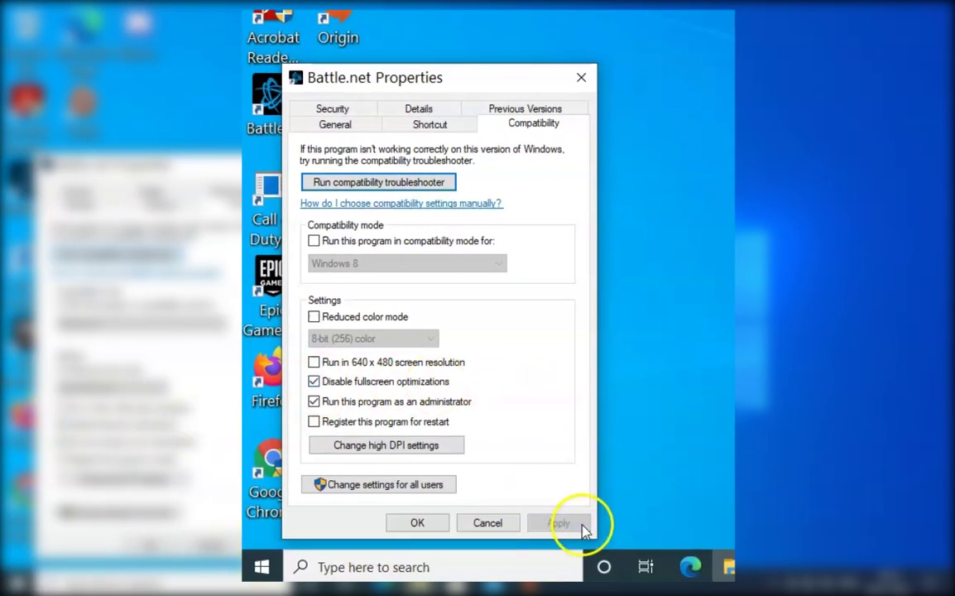
left_click(426, 523)
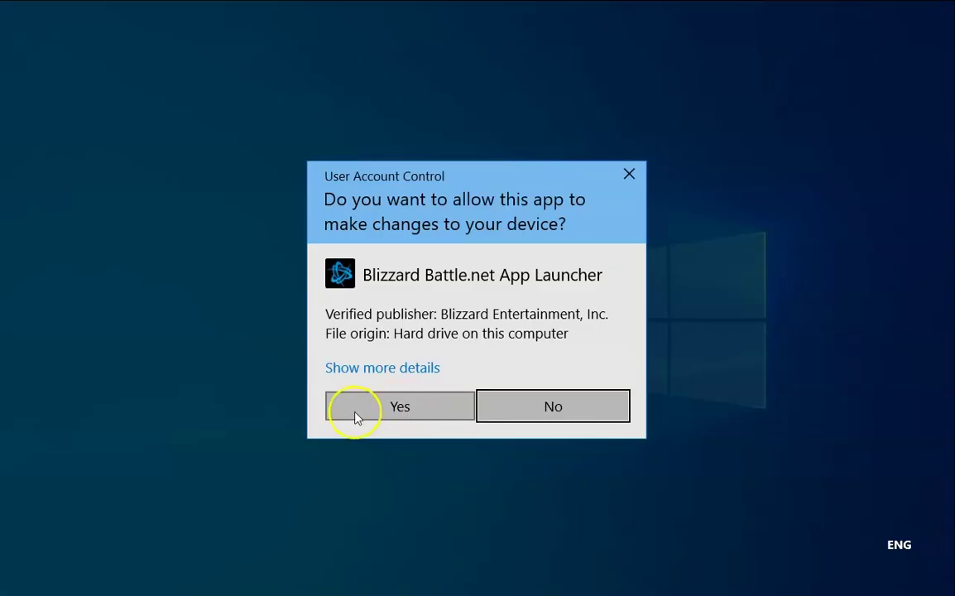
Allow the Battle.net launcher to make changes and begin a Scan and Repair of the Call of Duty: Warzone installation
left_click(393, 412)
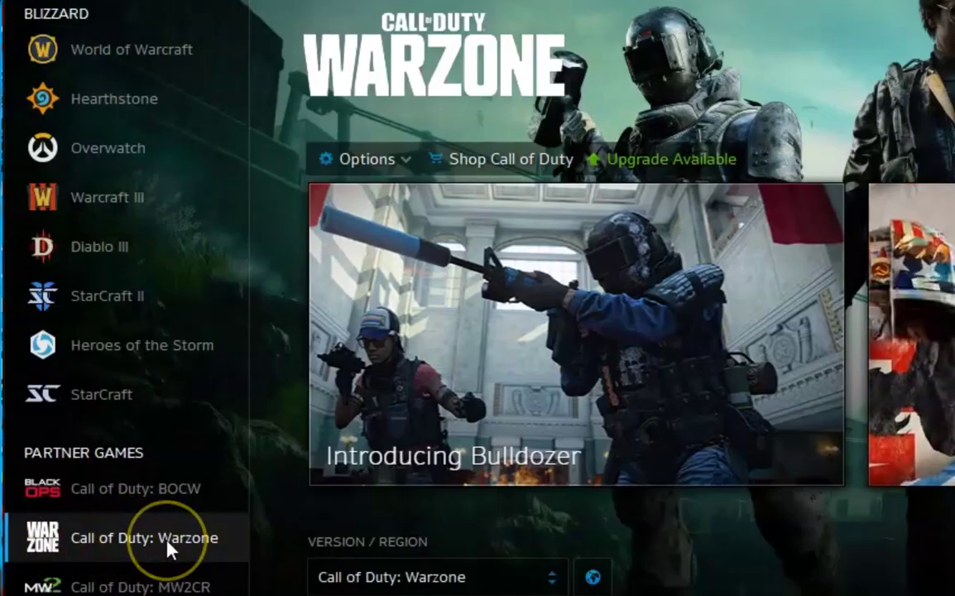
left_click(405, 160)
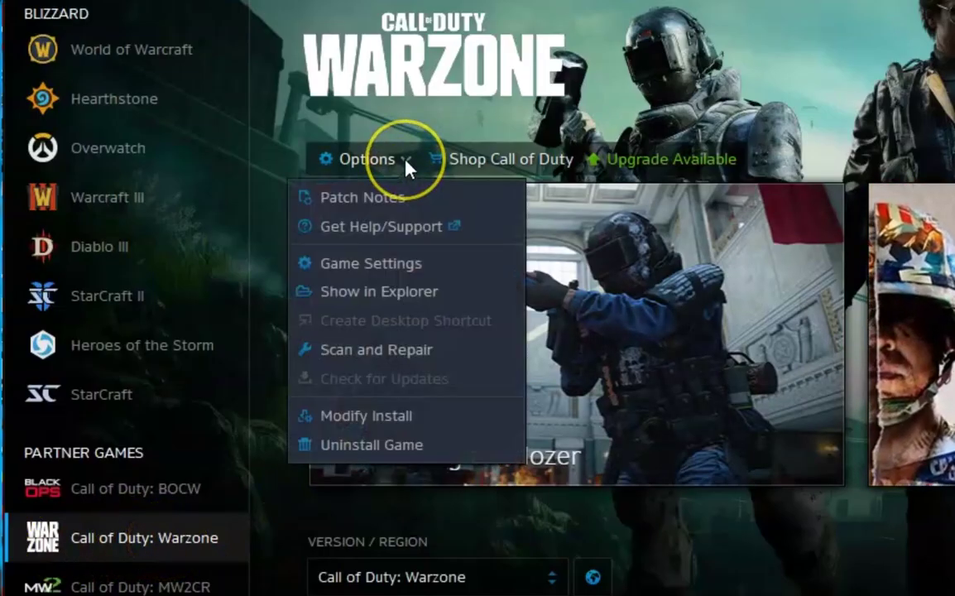
left_click(431, 351)
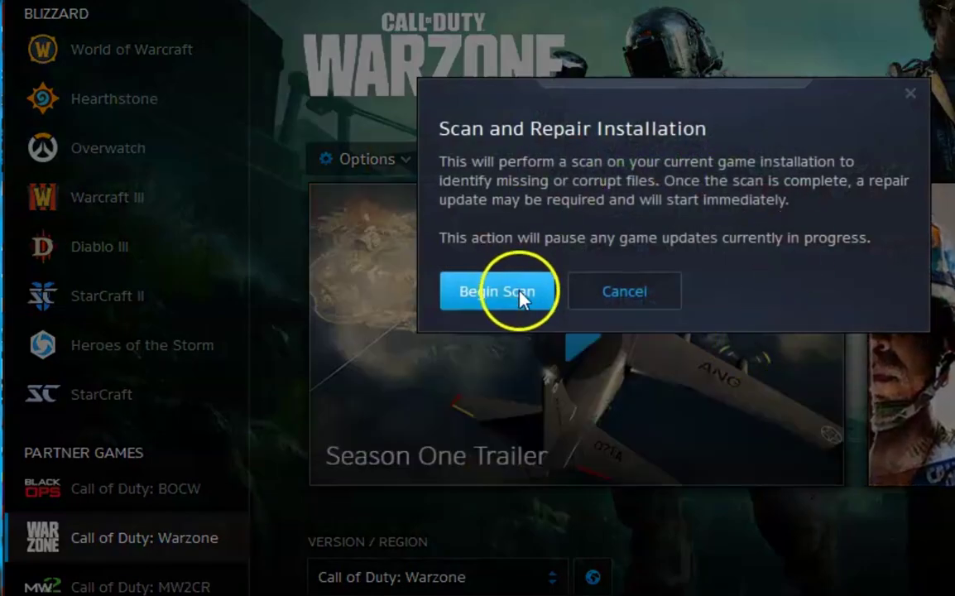
left_click(519, 294)
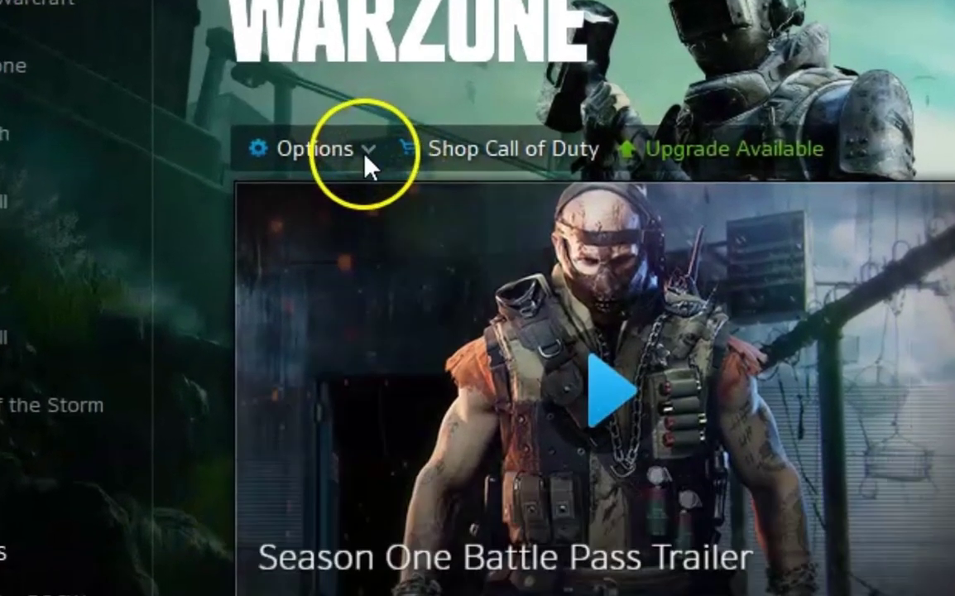
Enable additional command line arguments in the Warzone game settings and enter -D3D11
left_click(366, 162)
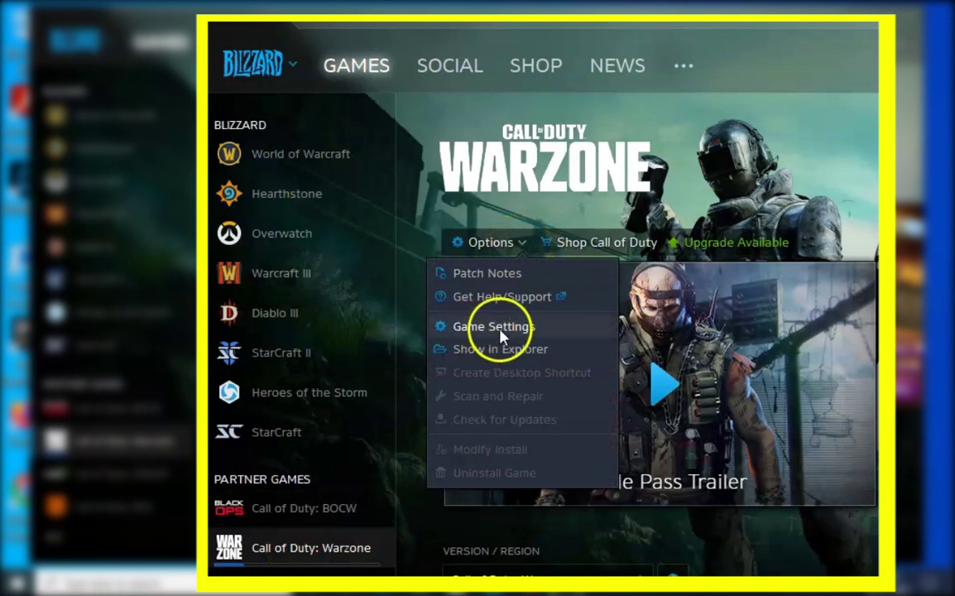
left_click(332, 310)
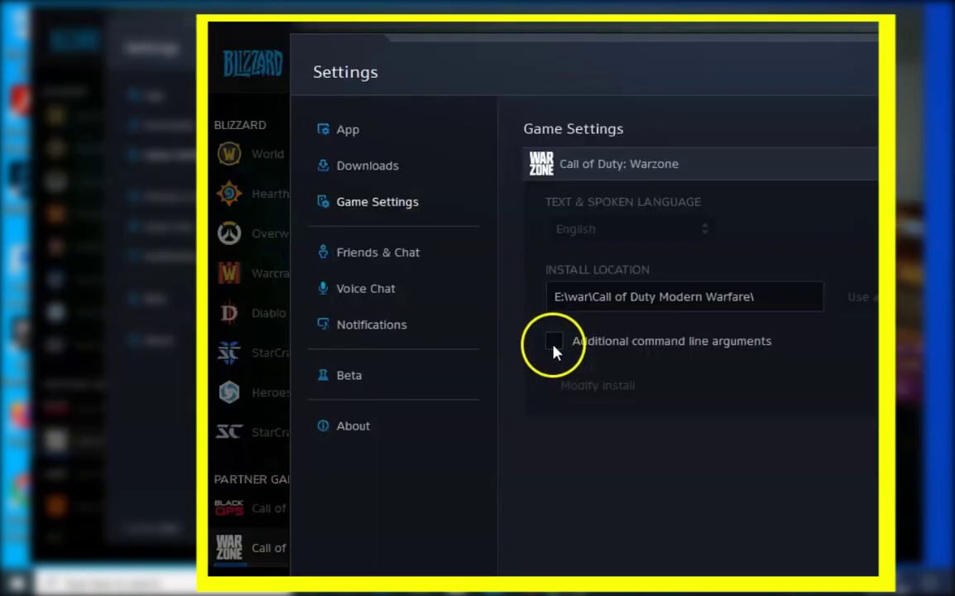
left_click(553, 343)
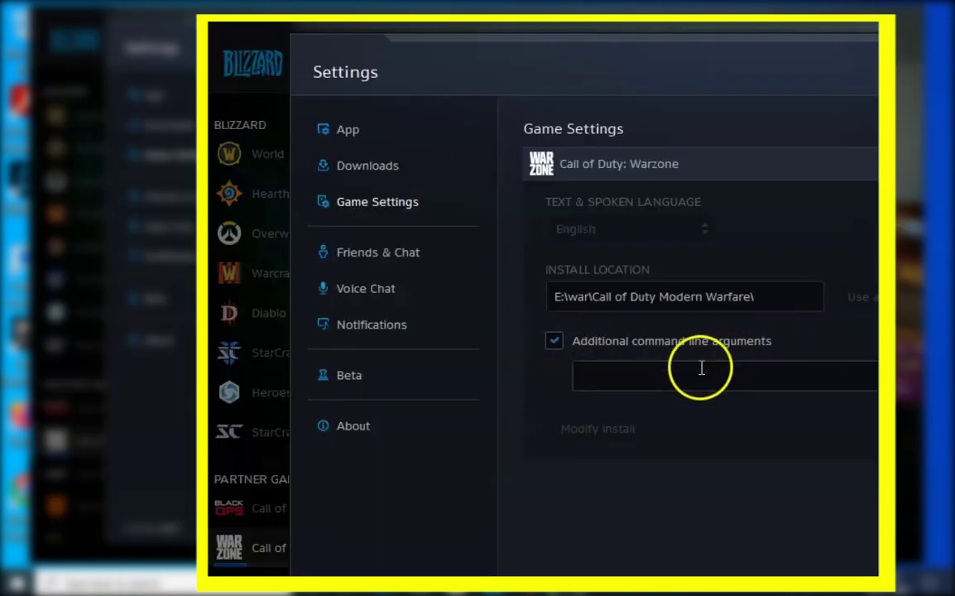
left_click(715, 377)
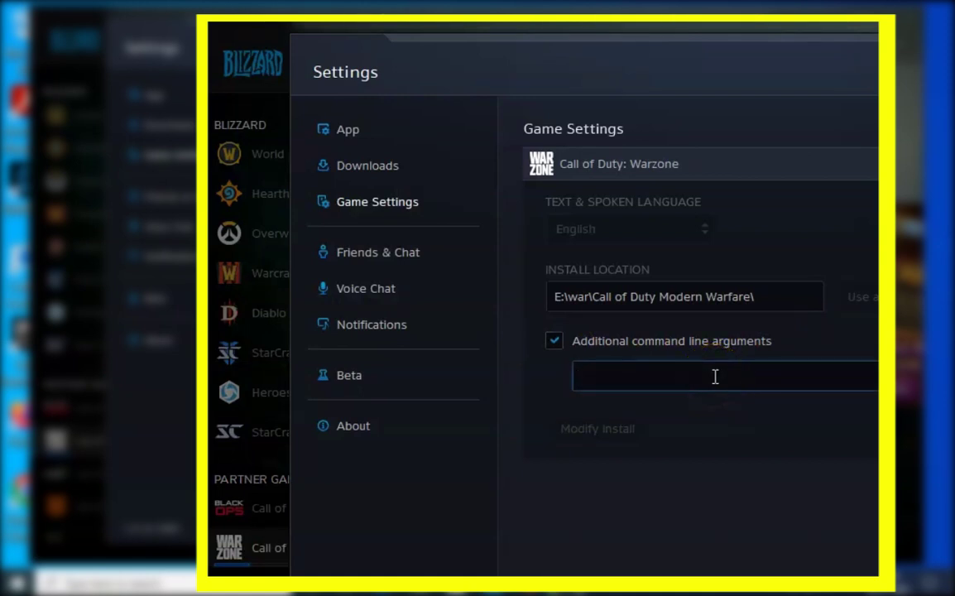
type("-")
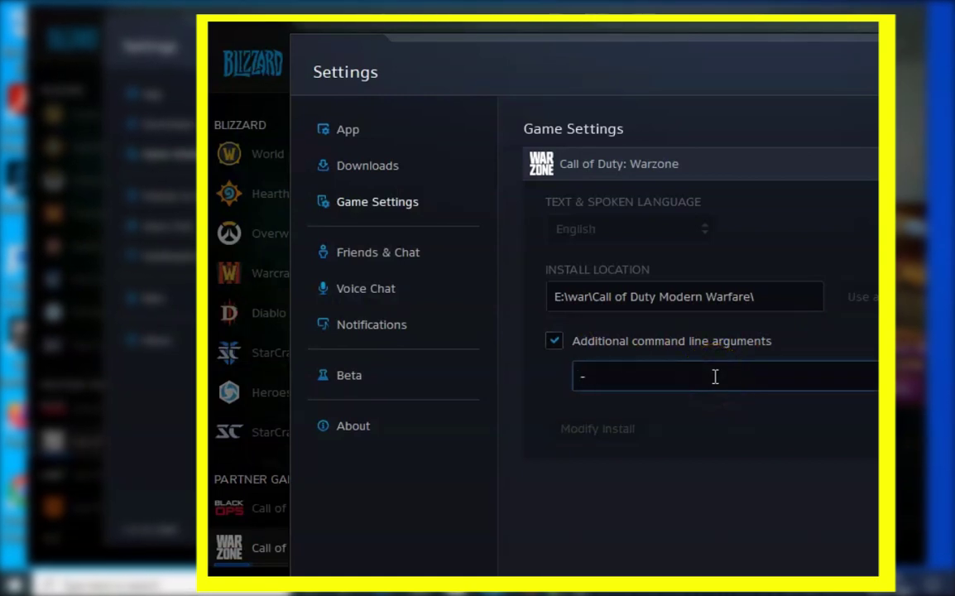
type("D3D")
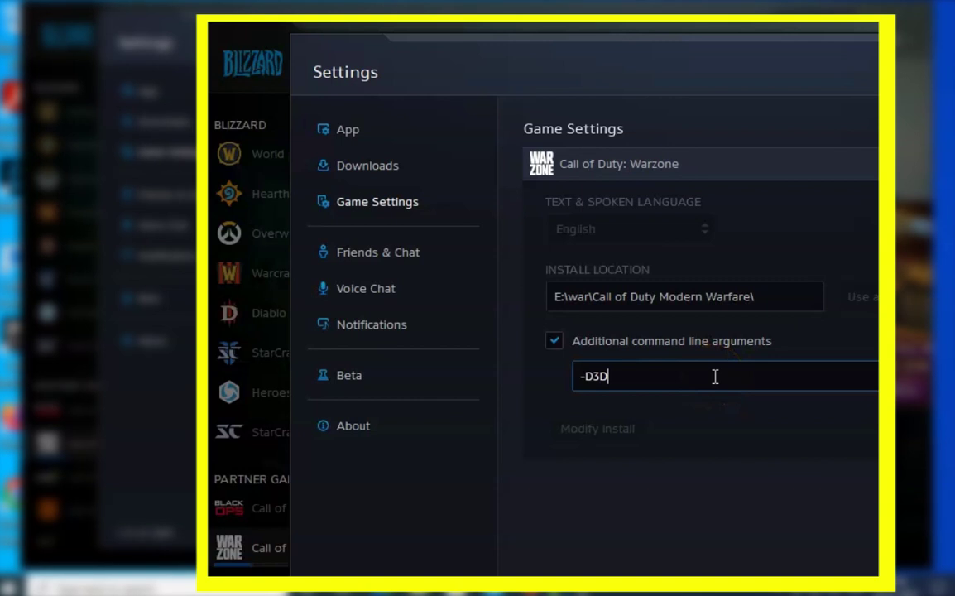
type("11")
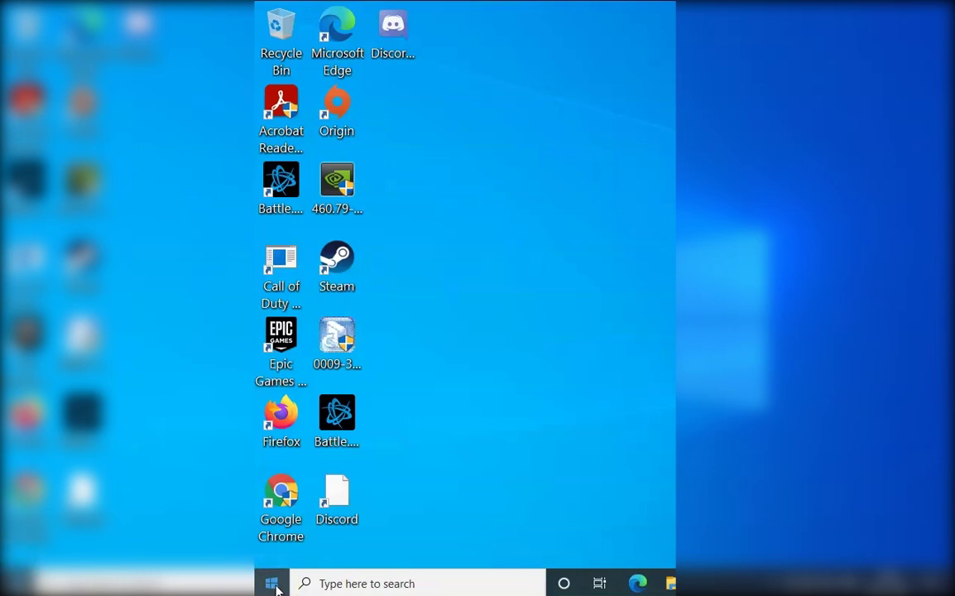
Open Device Manager and select the VMware SVGA 3D device under Display adapters
right_click(274, 586)
left_click(372, 228)
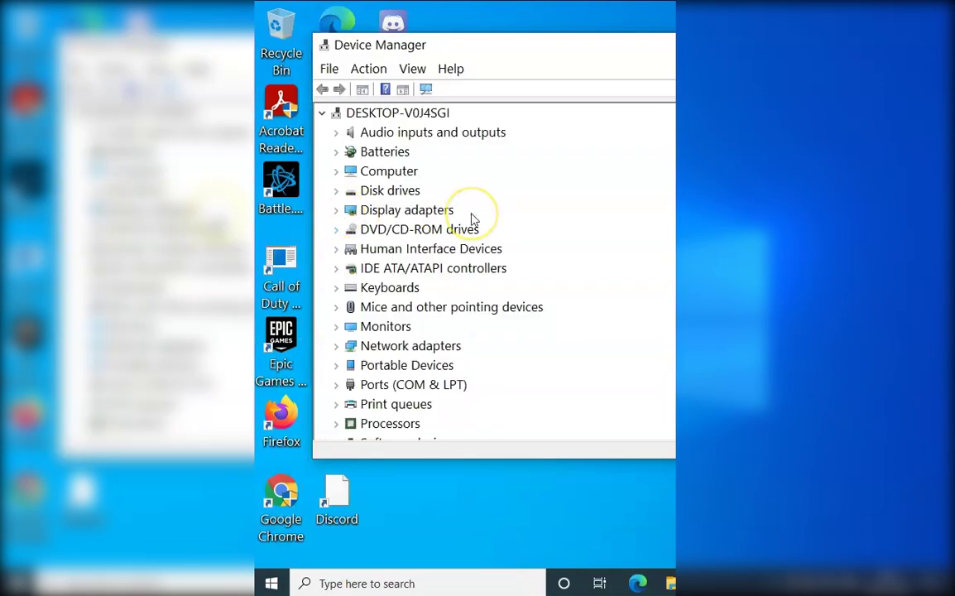
double_click(472, 221)
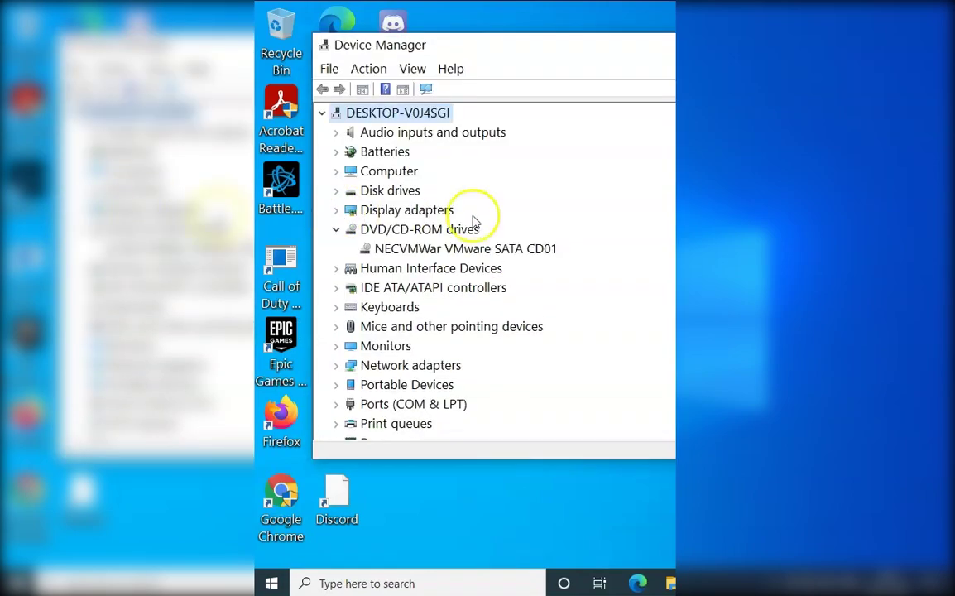
double_click(468, 212)
left_click(406, 232)
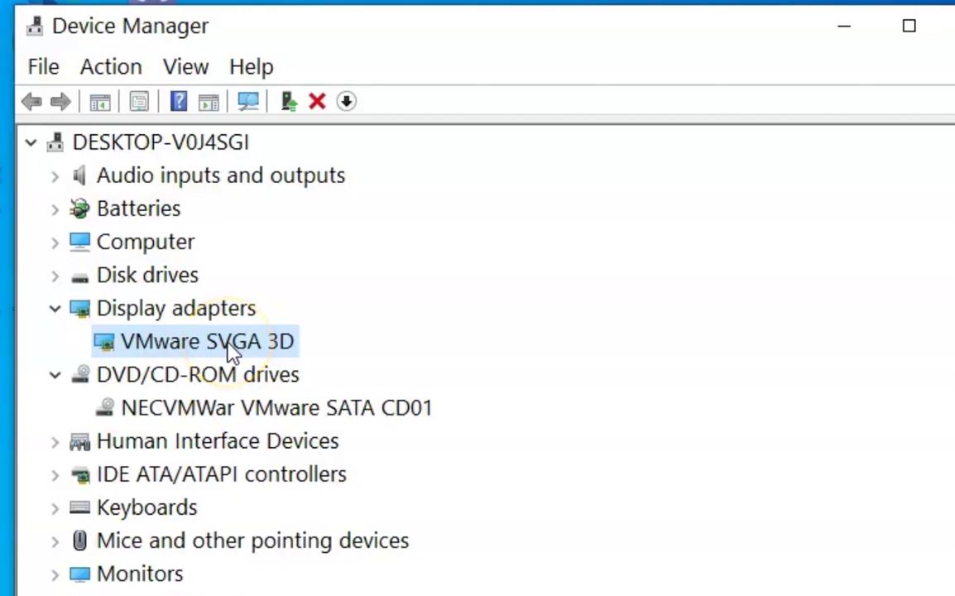
Bring up the uninstall options for the VMware SVGA 3D adapter and choose to delete its driver software
right_click(230, 346)
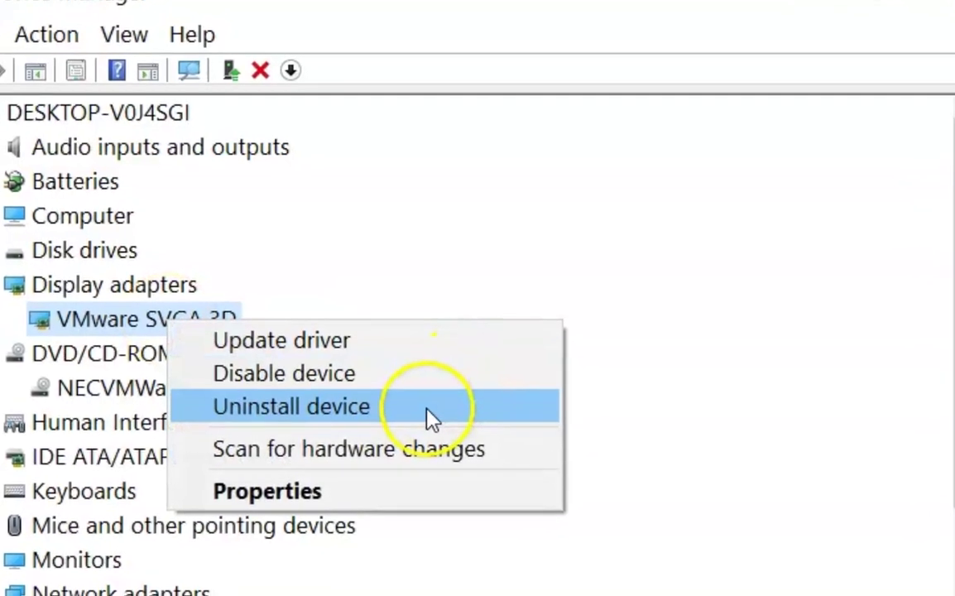
left_click(340, 368)
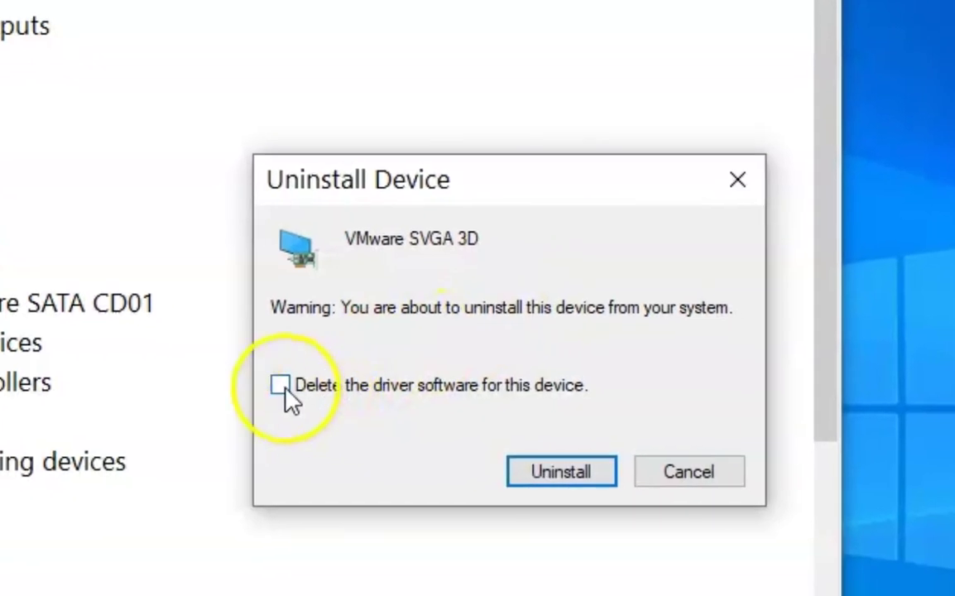
left_click(281, 387)
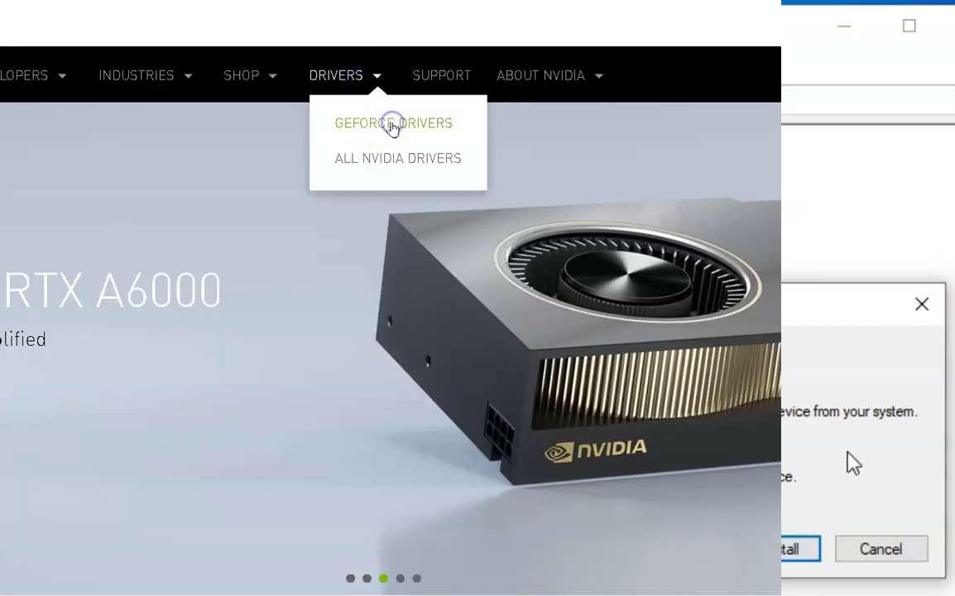
On the NVIDIA driver download page in the browser, set the product type to GeForce and browse the product series choices
left_click(389, 122)
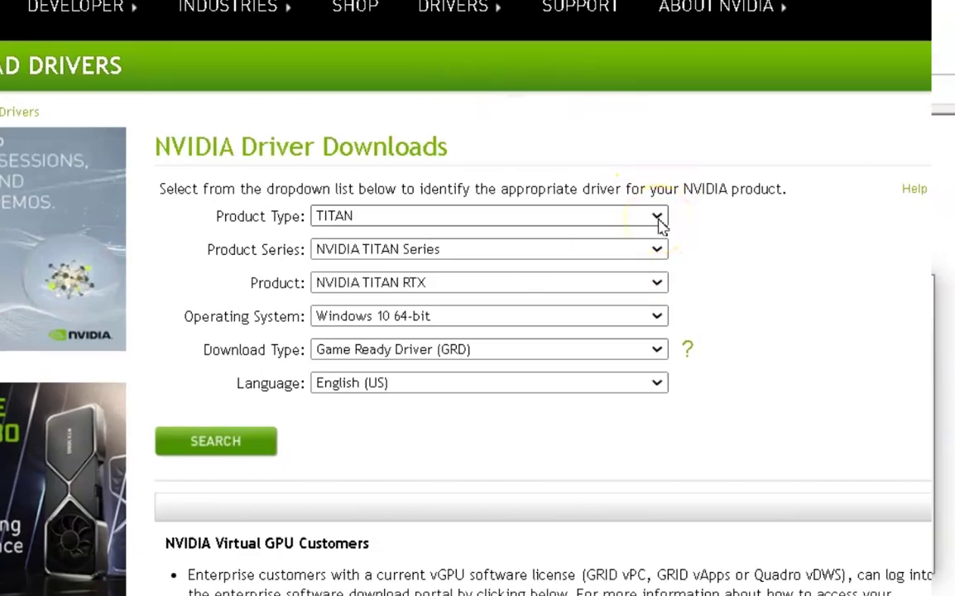
left_click(573, 235)
left_click(373, 230)
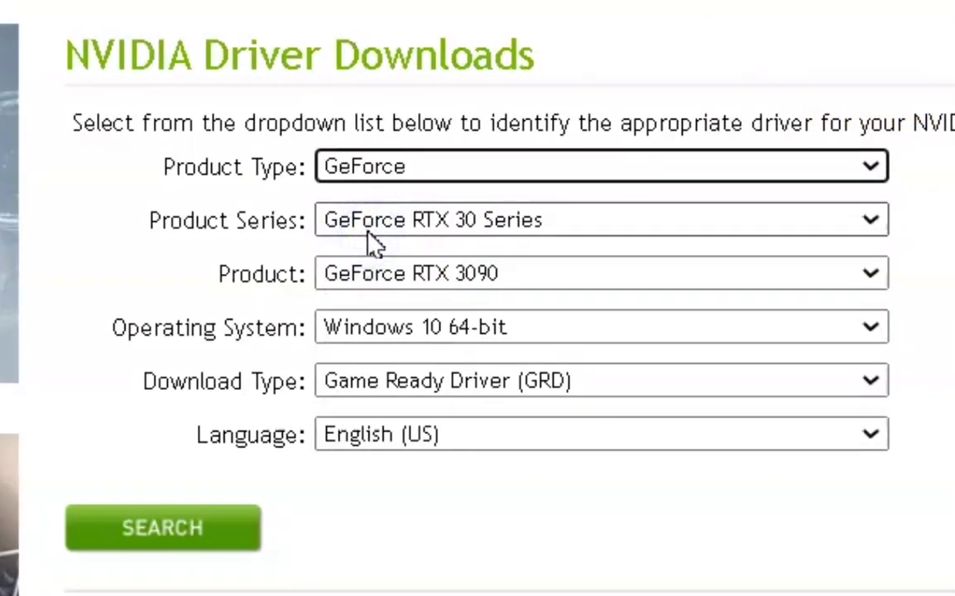
left_click(533, 216)
left_click_drag(876, 315, 876, 590)
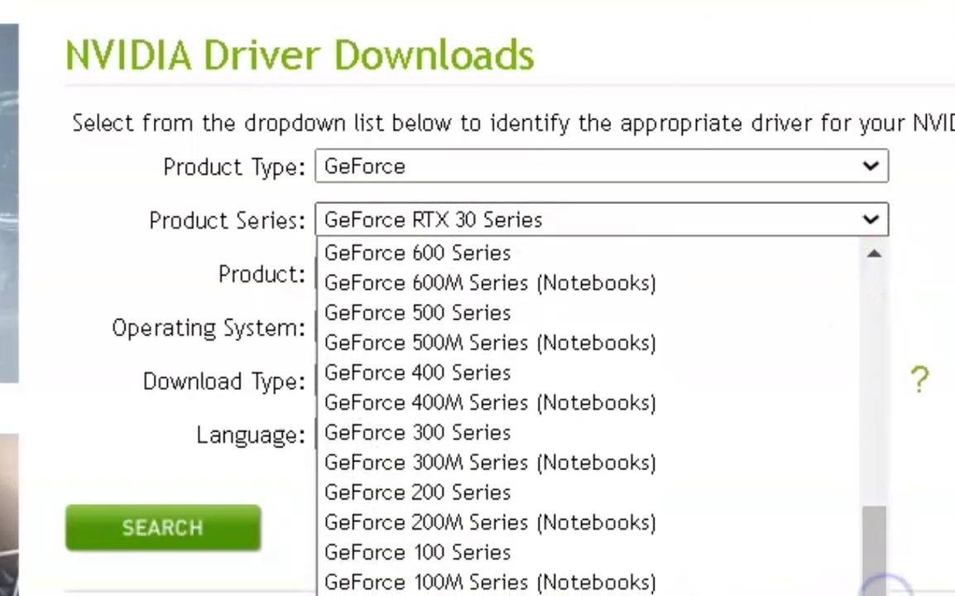